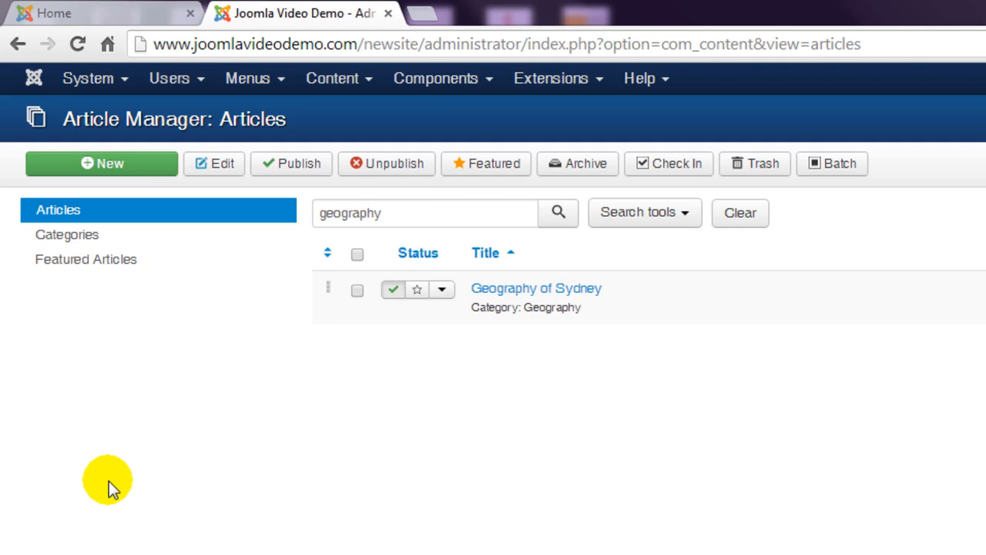
Open the Geography of Sydney article for editing and add an empty paragraph after its first paragraph
click(511, 296)
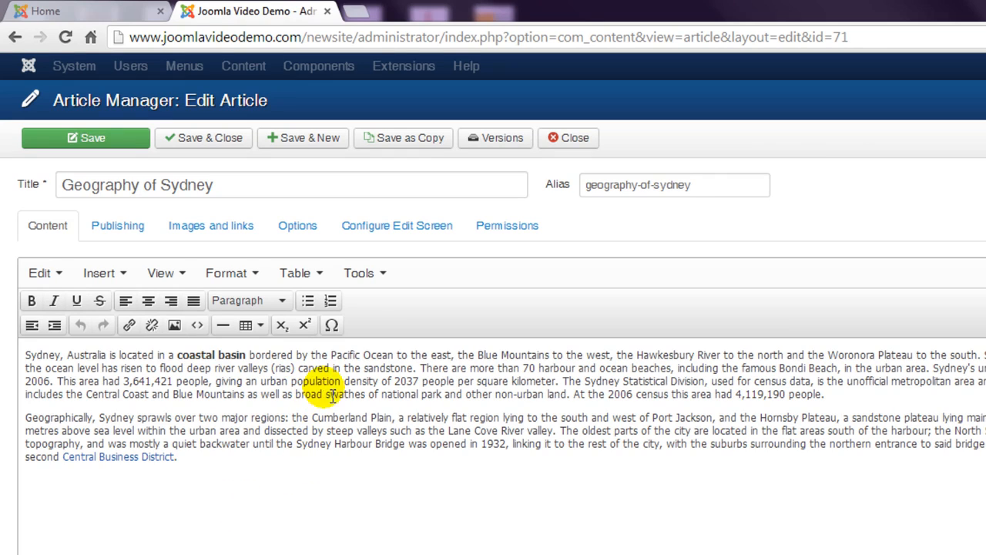
click(847, 395)
key(Return)
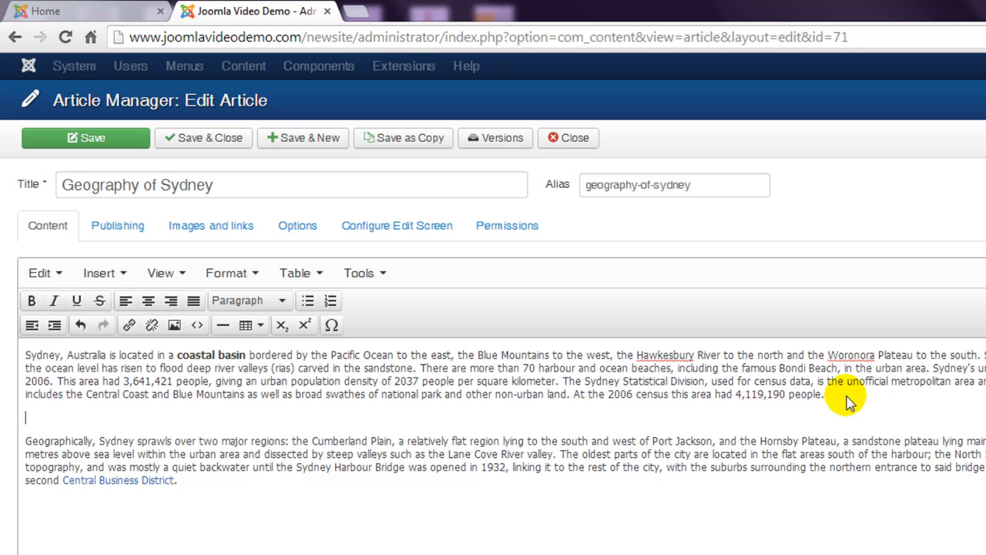
click(174, 326)
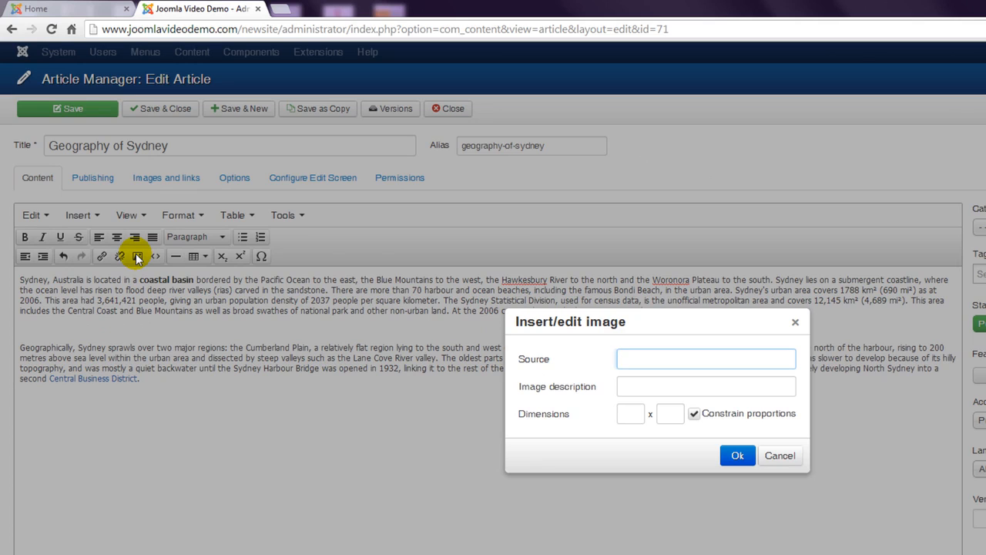
click(780, 460)
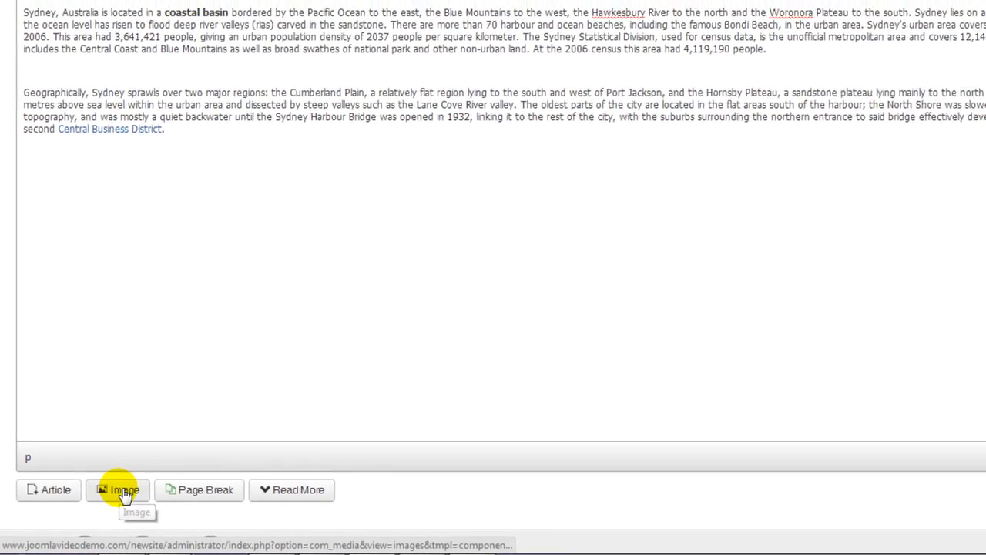
Upload Sydney_original.jpg from the Joomla folder on DATA (D:) to the site's root image directory through the article's image insertion dialog
click(123, 491)
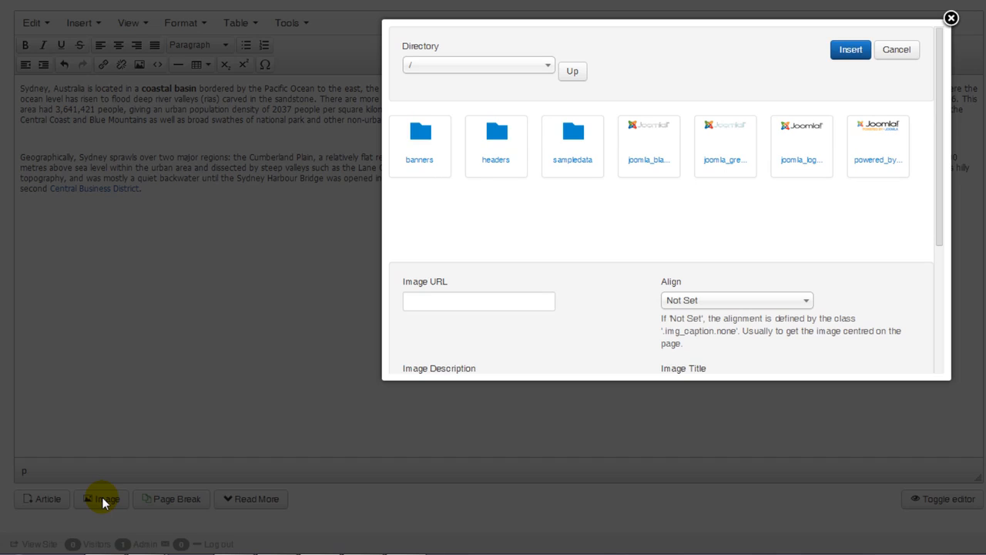
scroll(608, 285, down, 3)
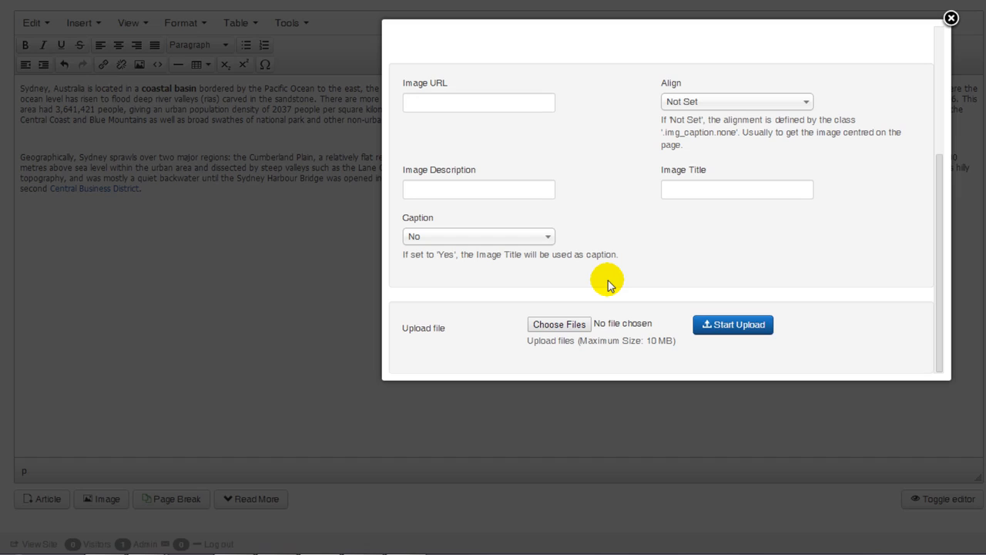
click(570, 333)
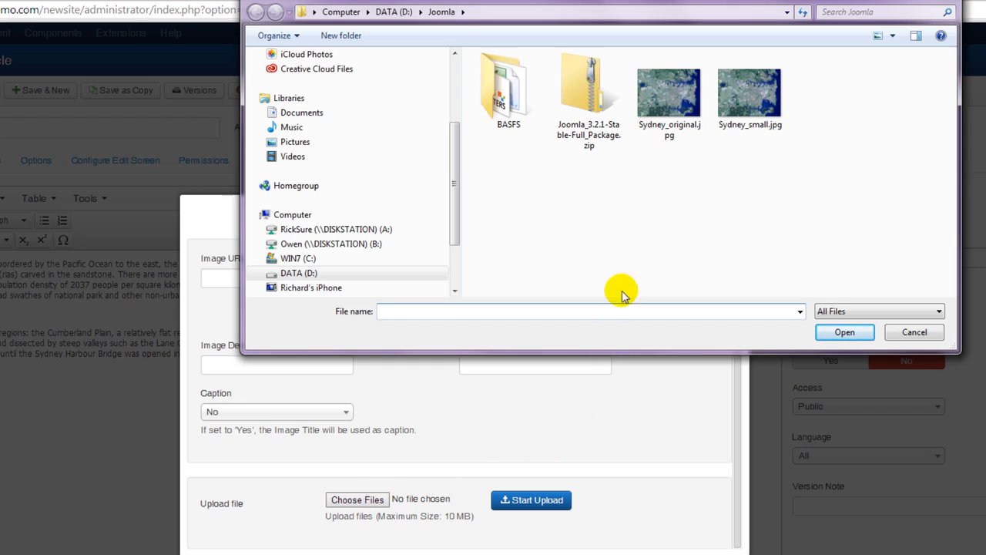
double_click(665, 101)
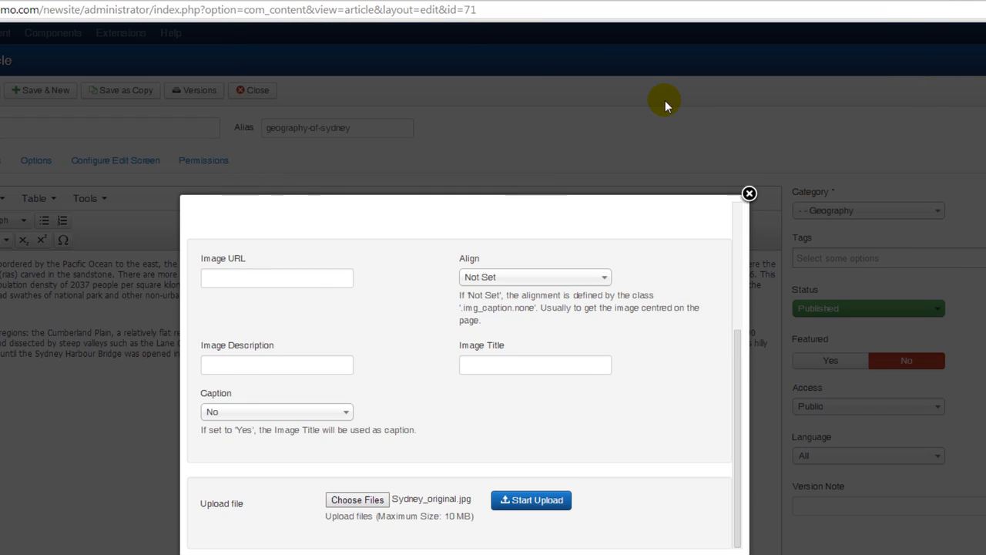
click(531, 501)
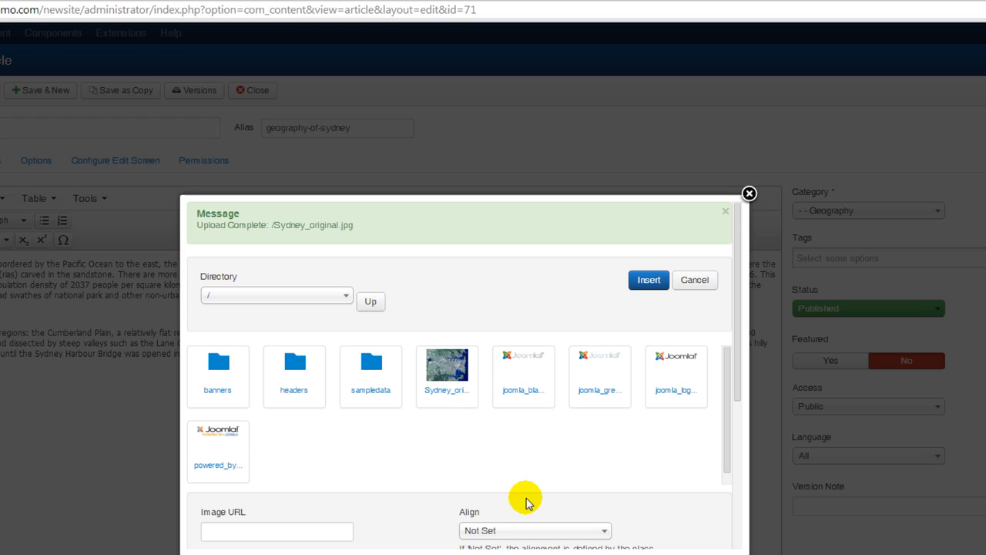
Insert Sydney_original.jpg between the article's two paragraphs with no alignment set, and save and close the article
click(453, 374)
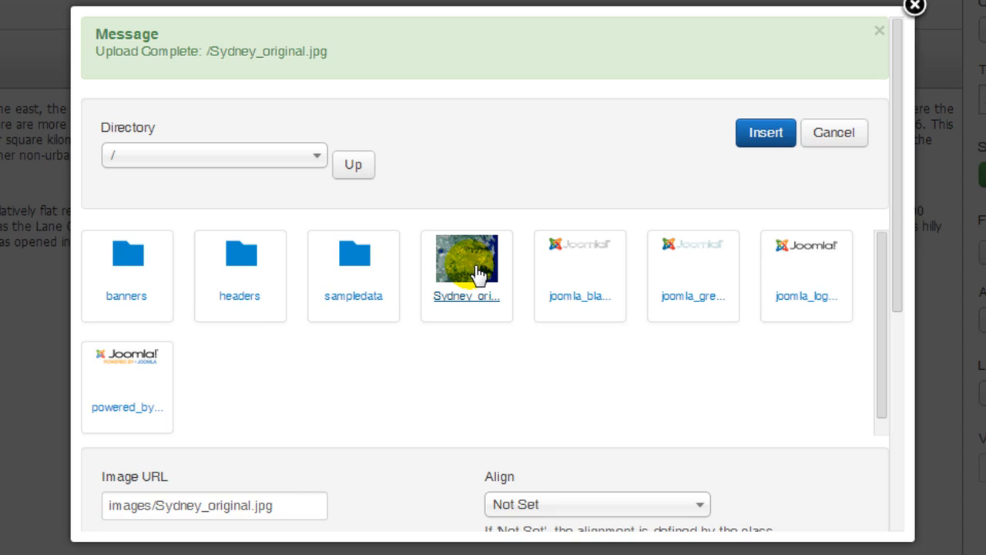
click(765, 134)
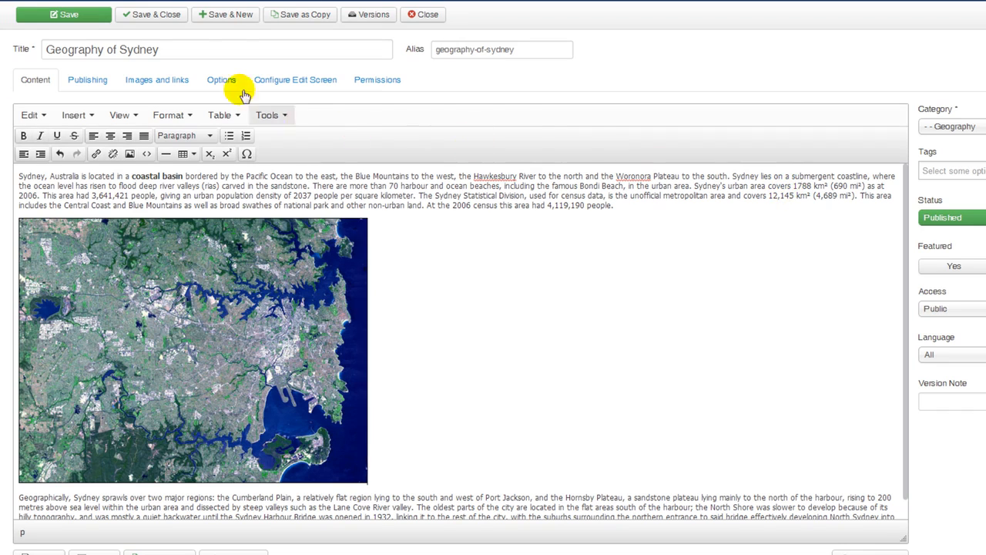
click(178, 17)
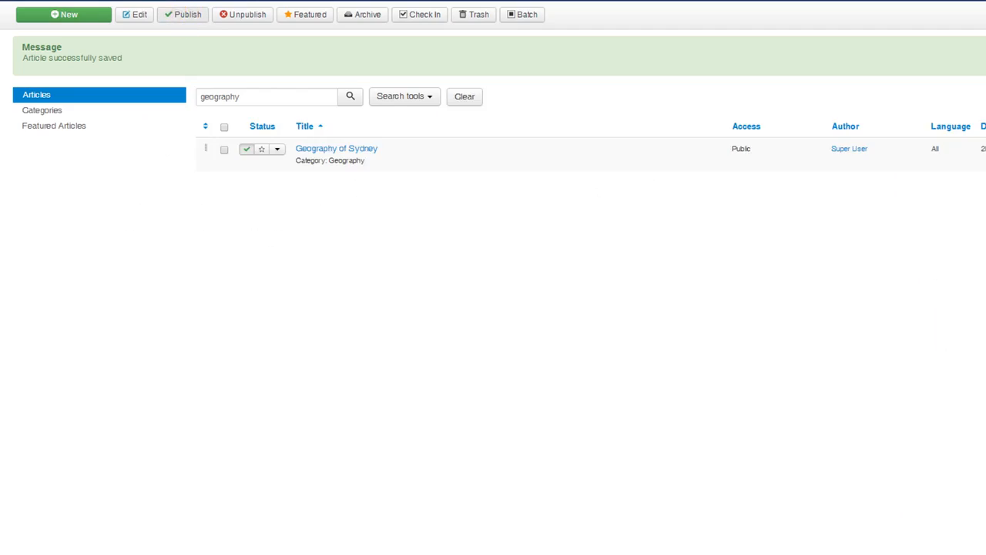
View The Geography of Sydney page on the public site and check how the image appears between the paragraphs
click(70, 3)
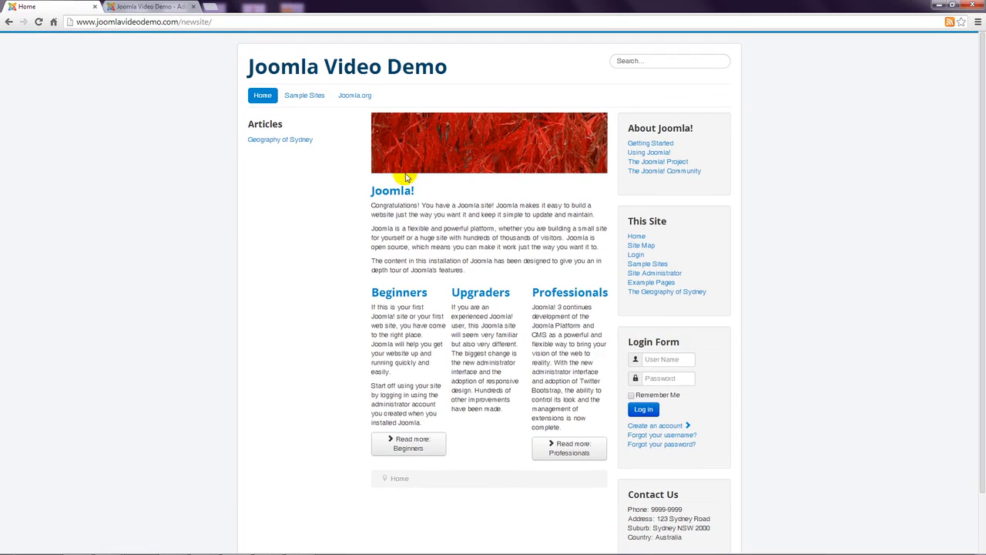
click(665, 296)
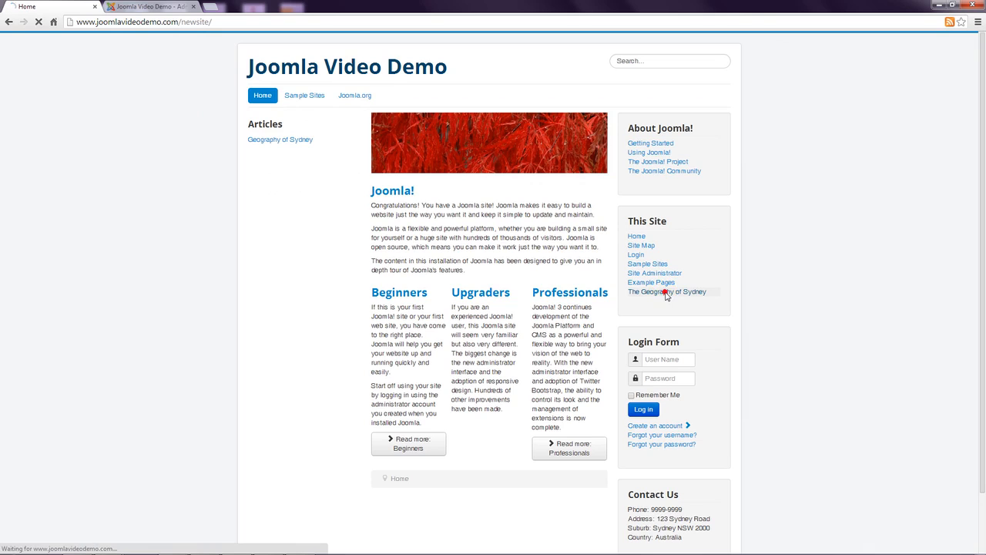
scroll(116, 255, down, 5)
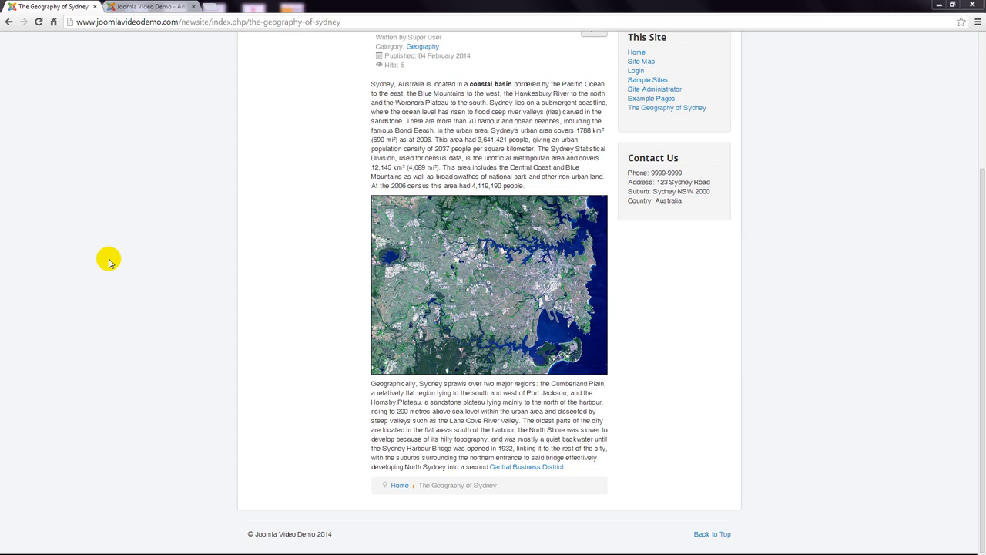
Reopen the Geography of Sydney article in the administrator and delete the large image together with its empty paragraph
click(150, 9)
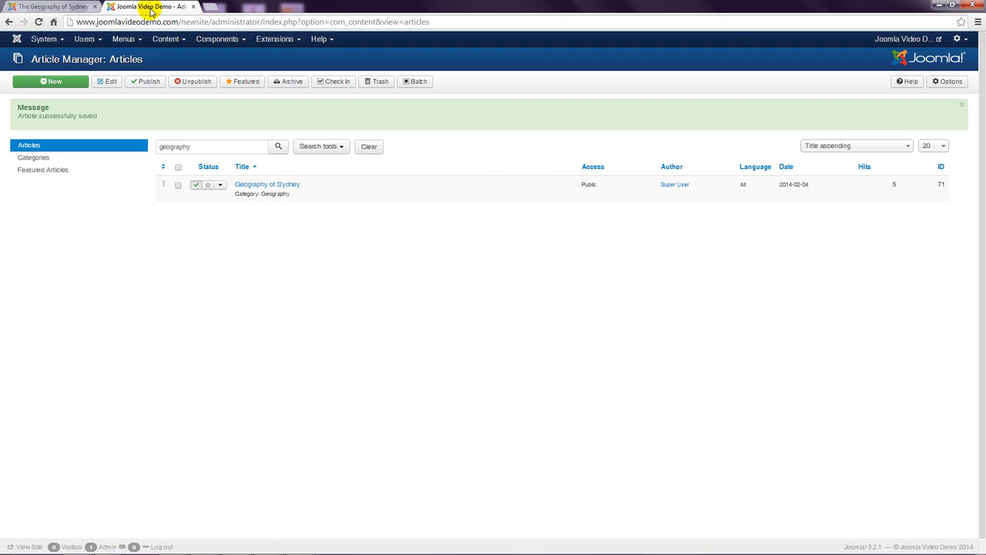
click(248, 185)
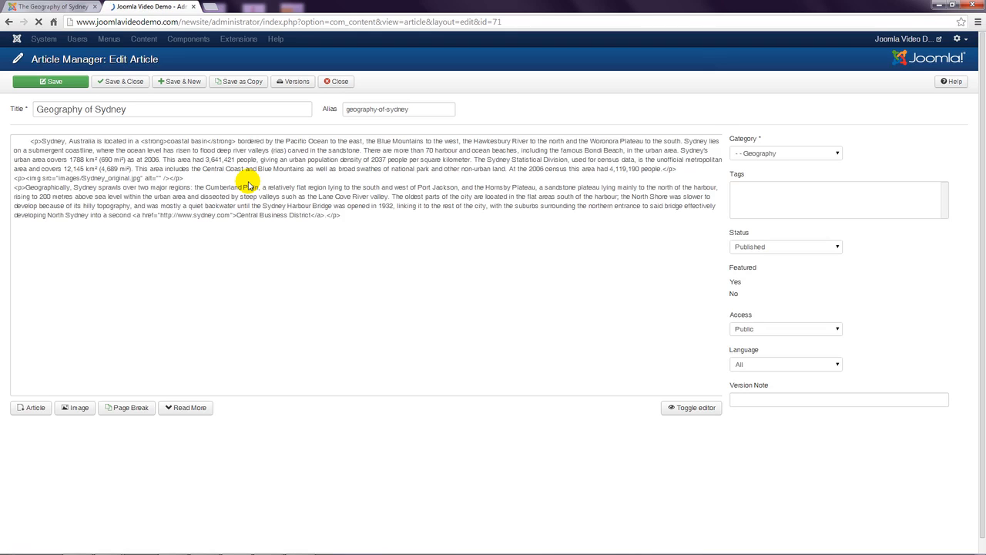
click(209, 270)
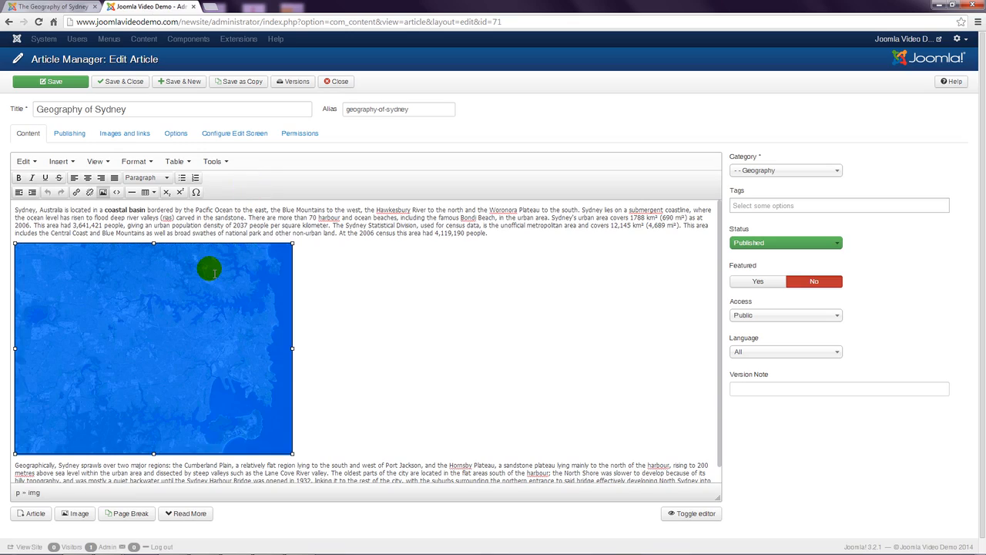
key(Delete)
key(Delete)
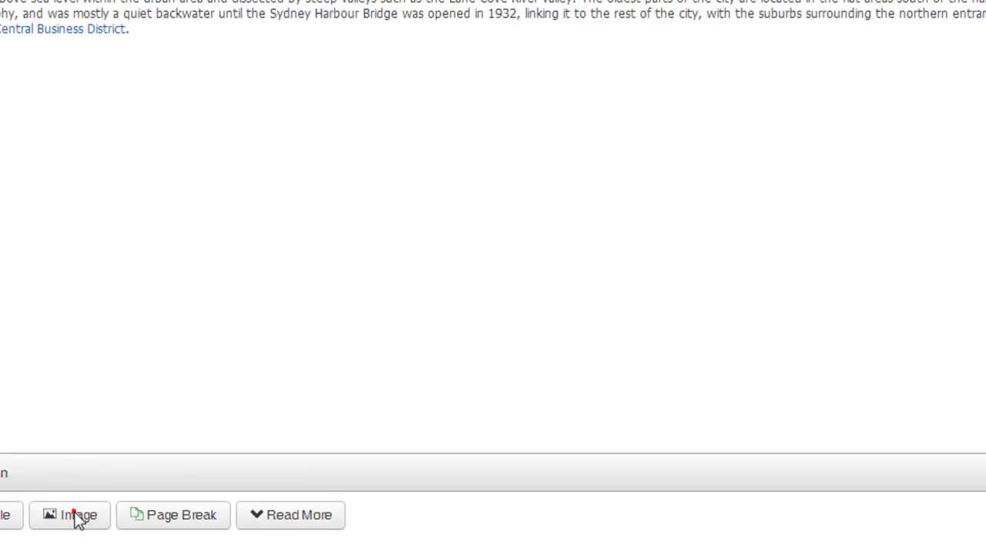
Upload Sydney_small.jpg from the Joomla folder on DATA (D:) to the site's root image directory through the article's image insertion dialog
click(157, 474)
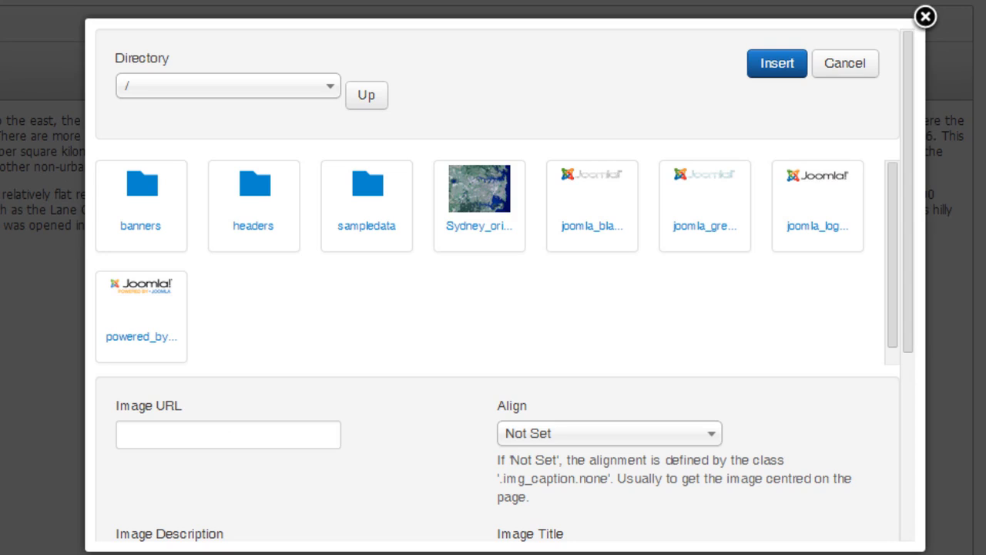
scroll(427, 319, down, 4)
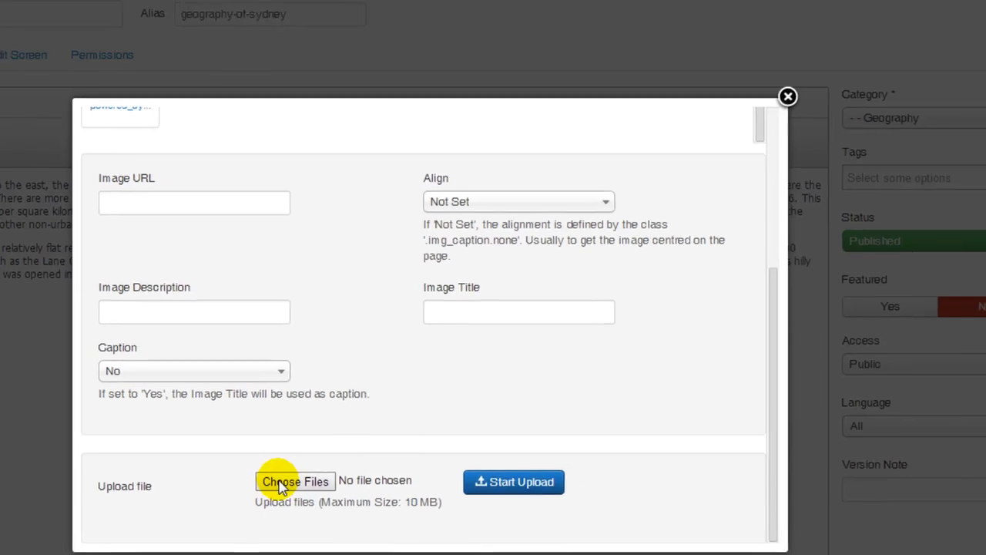
click(281, 487)
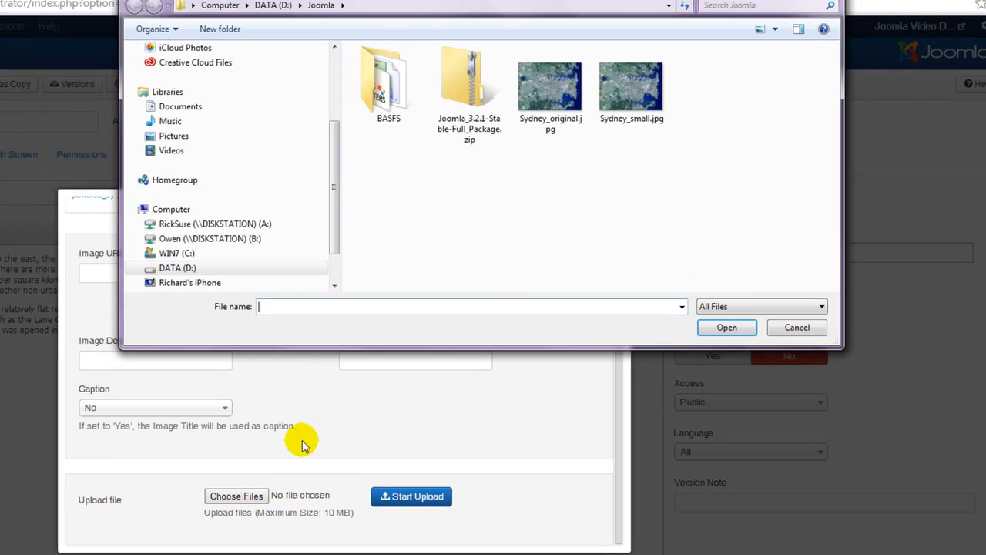
double_click(632, 88)
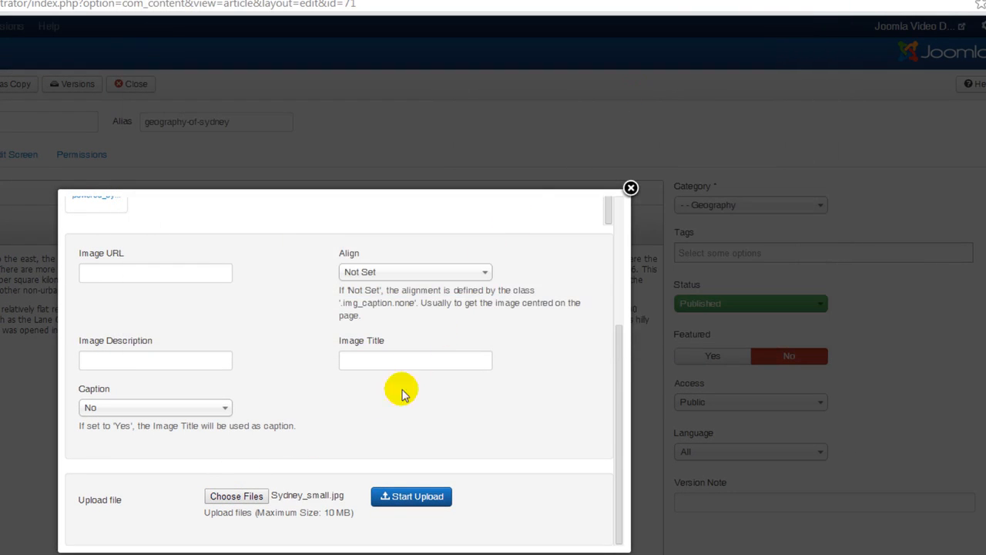
click(393, 499)
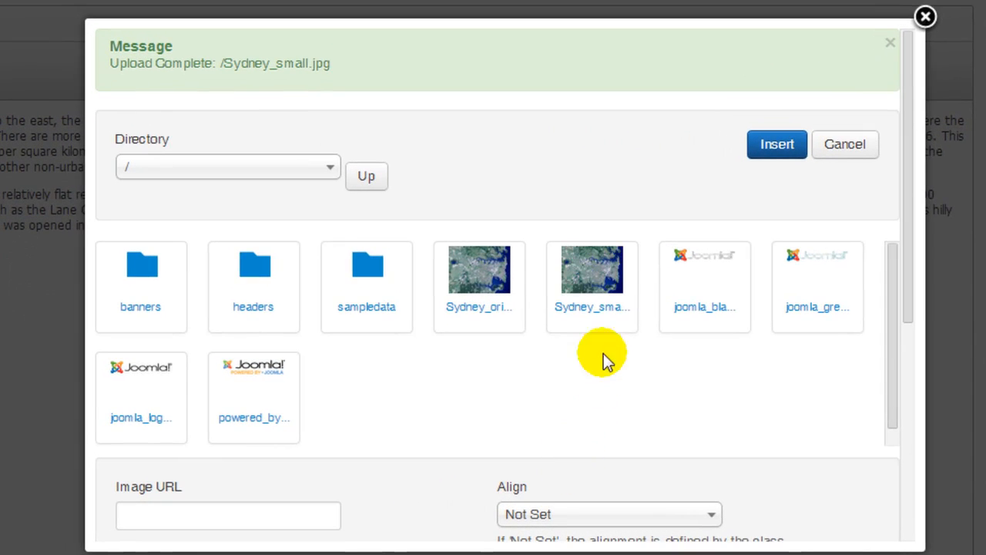
Insert Sydney_small.jpg at the start of the second paragraph with alignment Right, and save and close the article
click(607, 282)
click(609, 283)
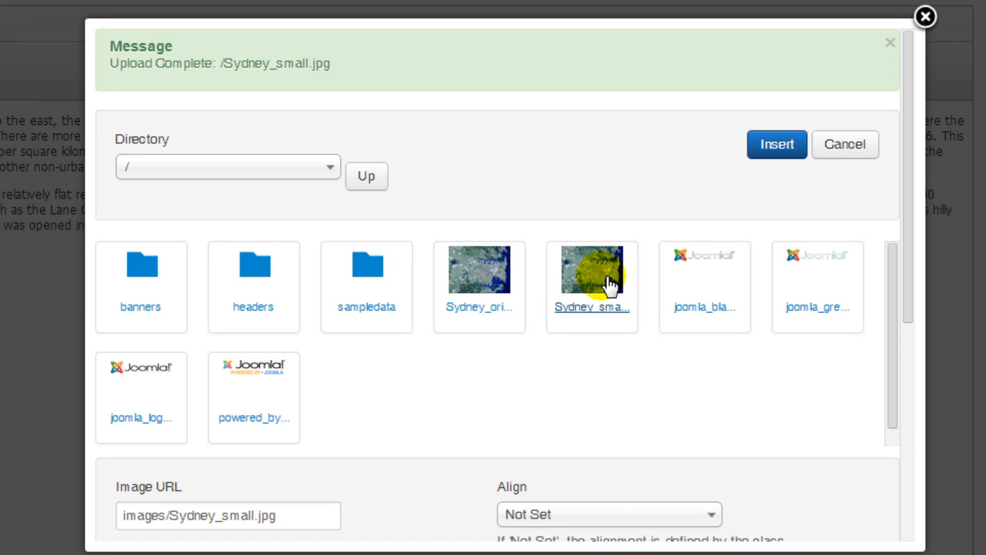
scroll(432, 314, down, 3)
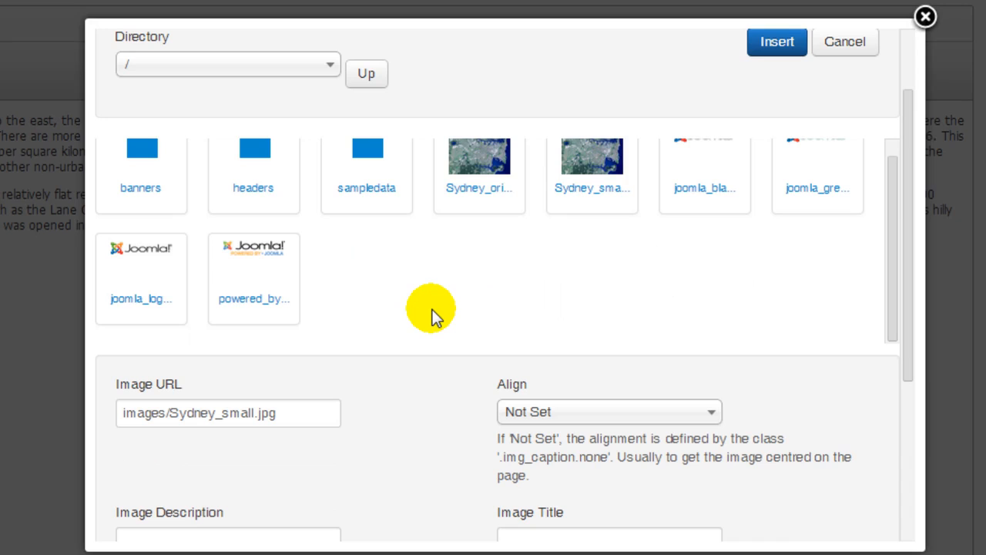
click(597, 412)
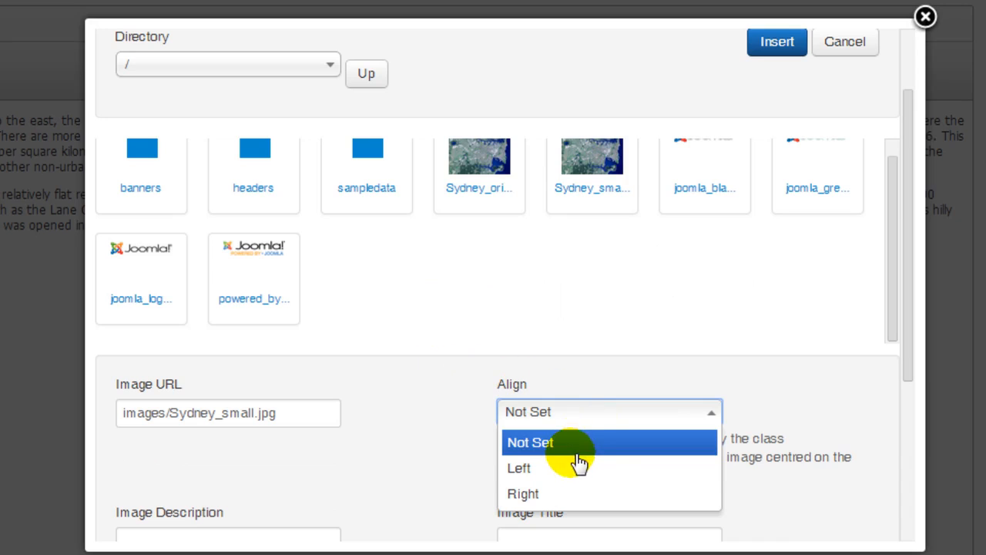
click(560, 497)
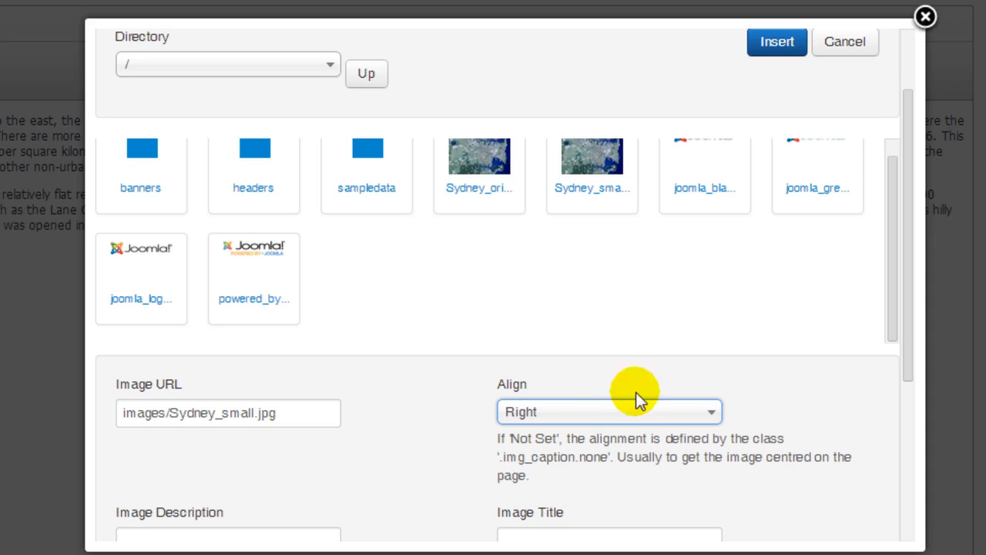
click(782, 50)
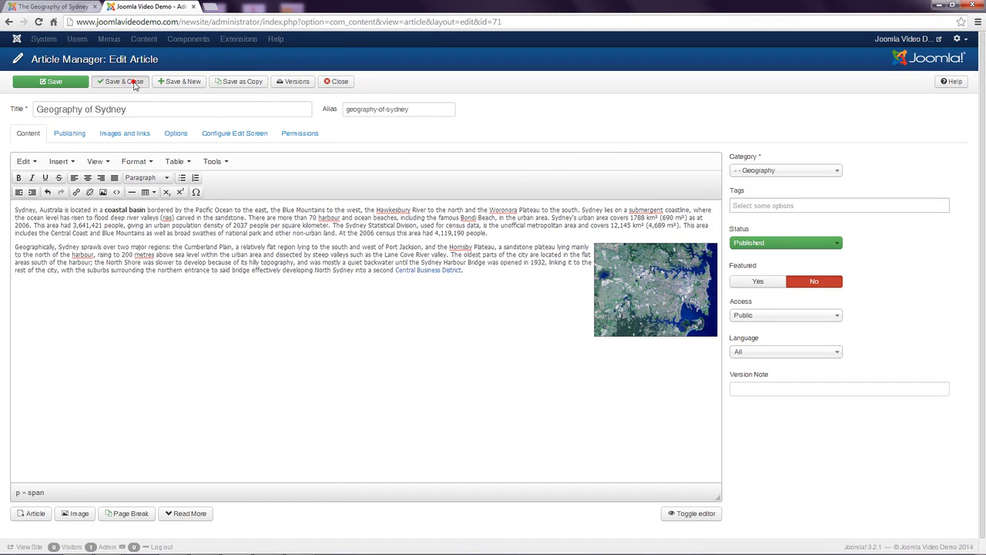
click(136, 85)
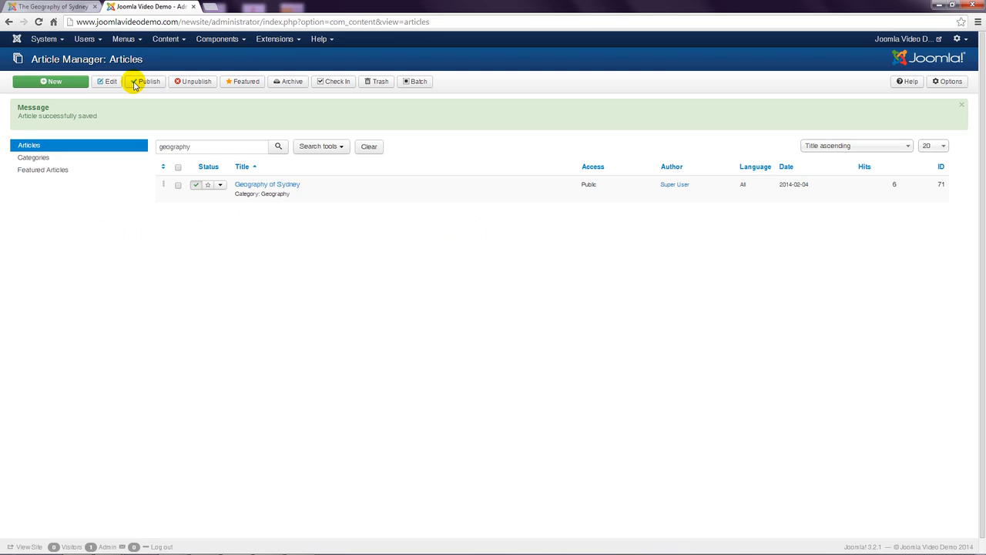
Open the public site from the administrator and view The Geography of Sydney page with the small image
click(938, 40)
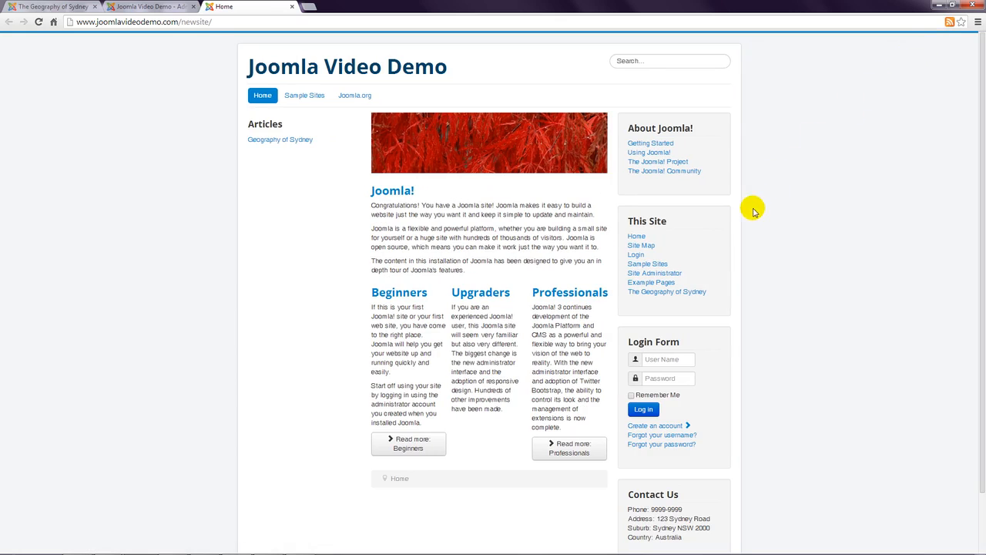
click(672, 290)
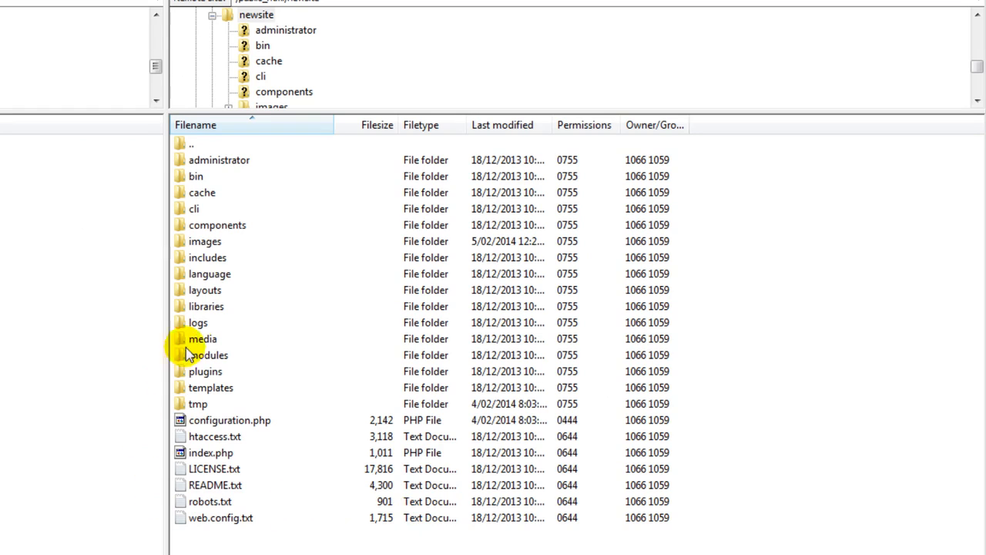
Inspect the newsite images folder in the FTP client, and switch to the Joomla administrator's Media Manager to view the same folder
double_click(204, 241)
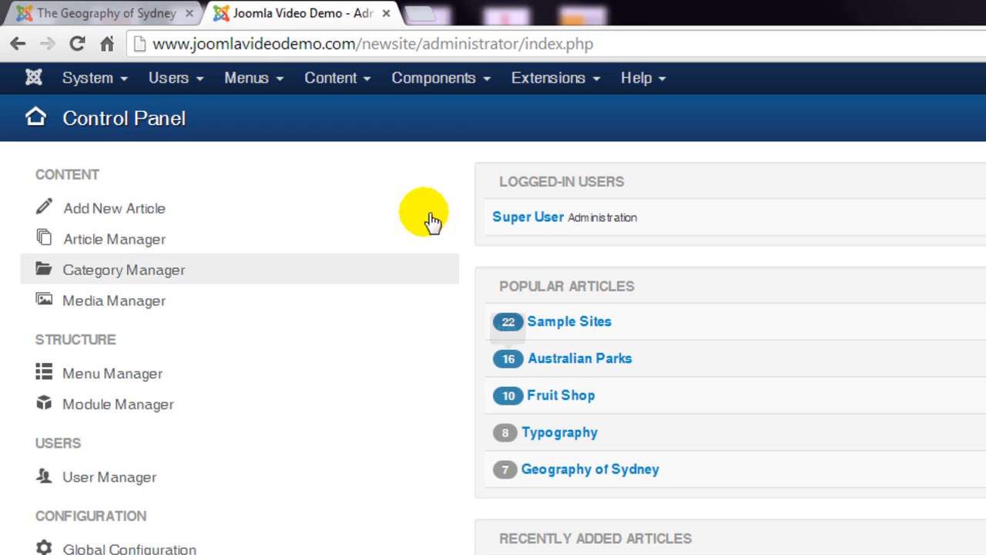
click(343, 89)
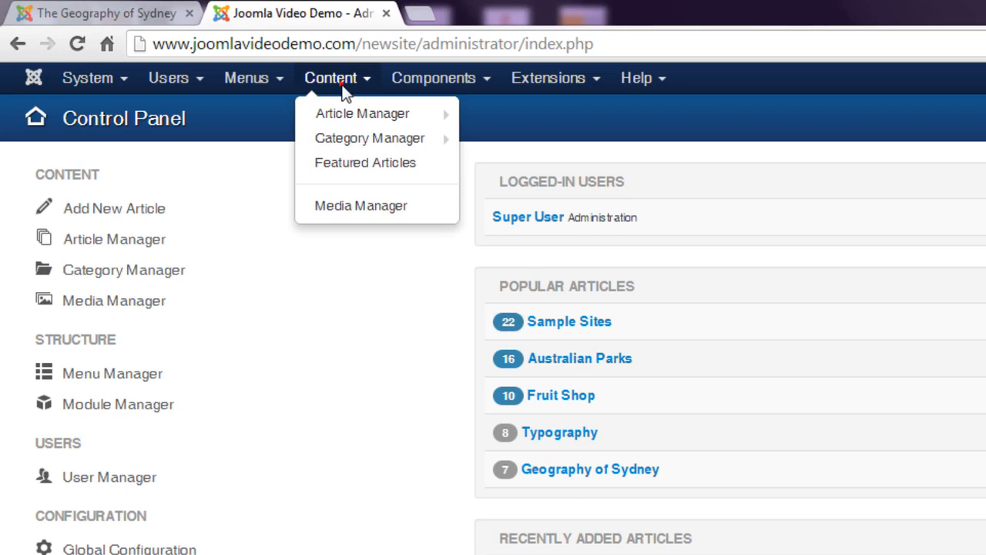
click(356, 208)
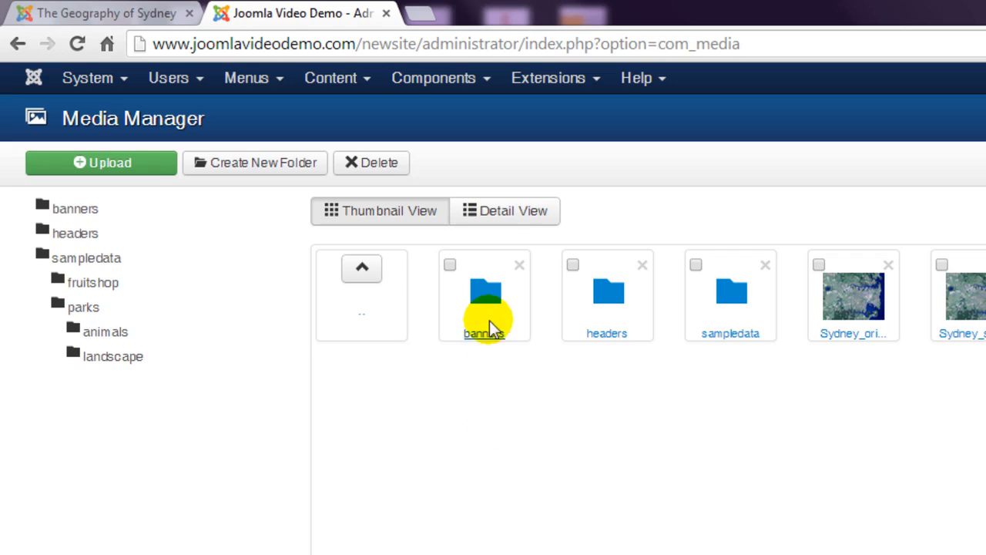
Browse the banners and sampledata/parks/animals folders in the Media Manager, and return to the root images folder
click(488, 309)
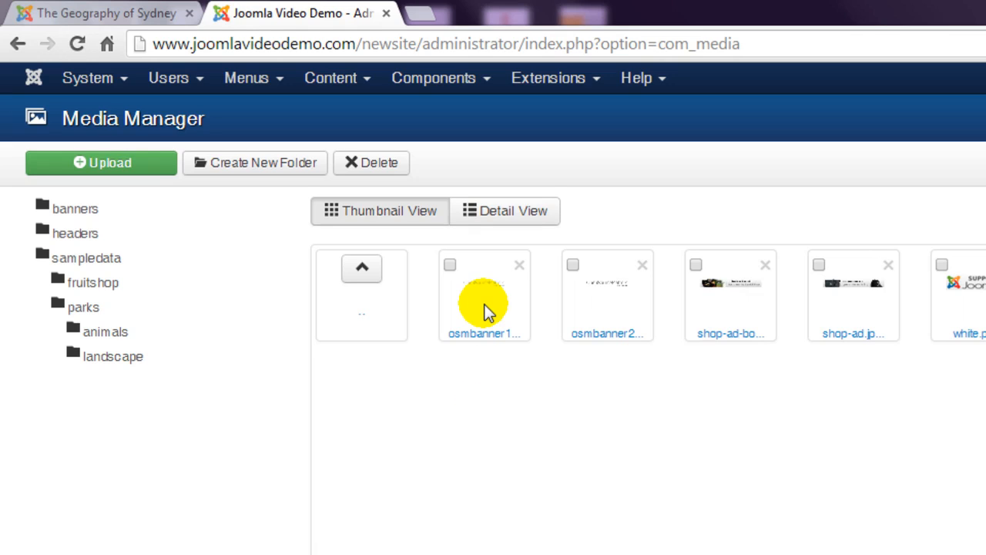
click(114, 336)
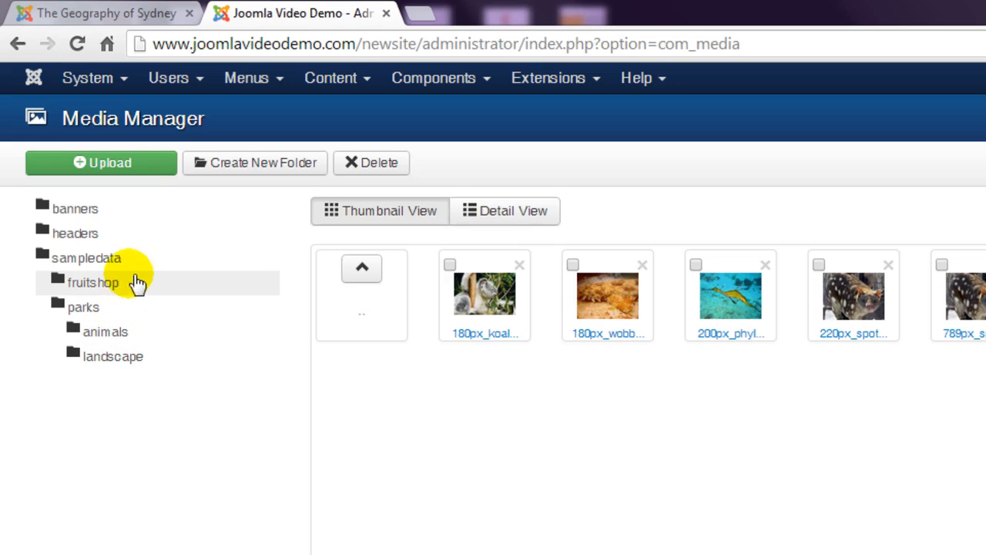
click(84, 211)
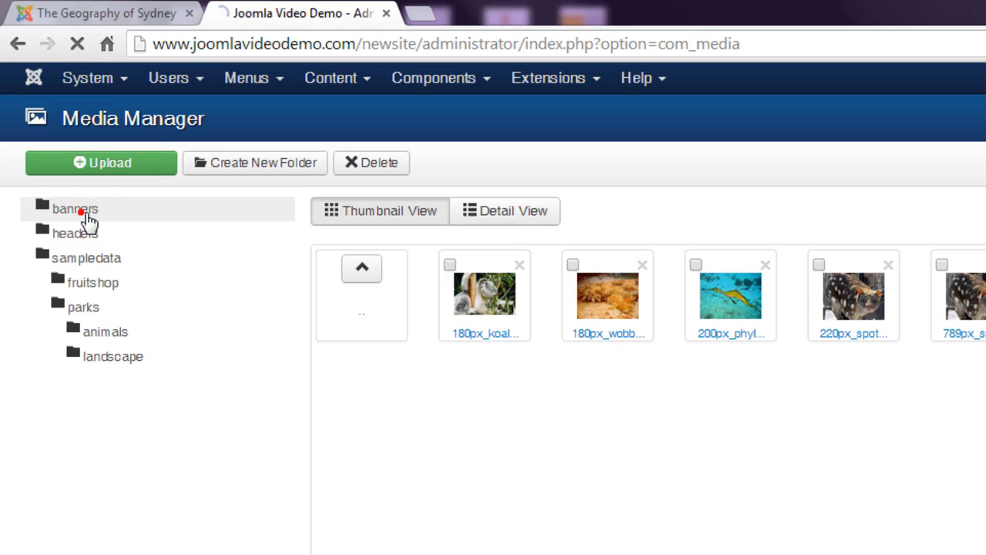
click(362, 267)
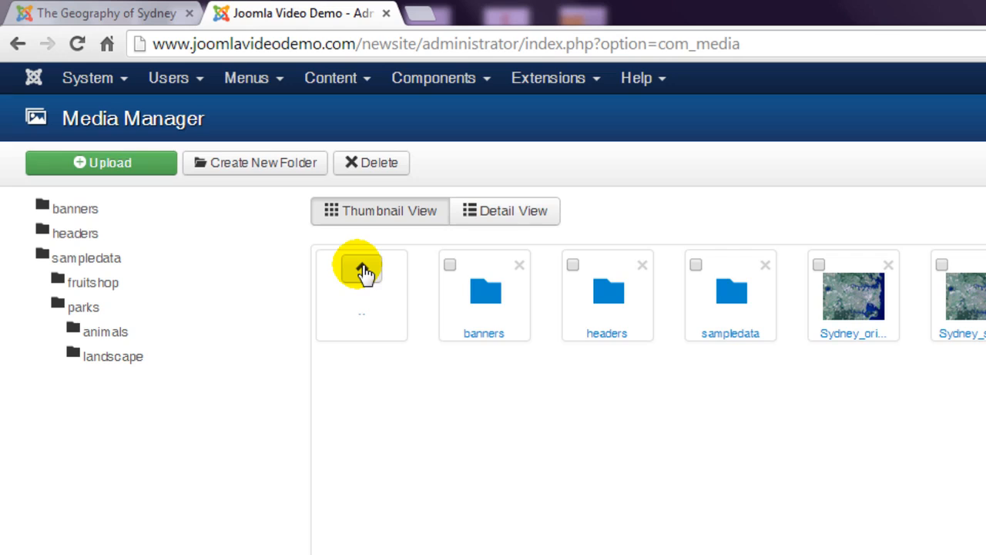
Create a new folder named sydney in the root images folder
click(285, 171)
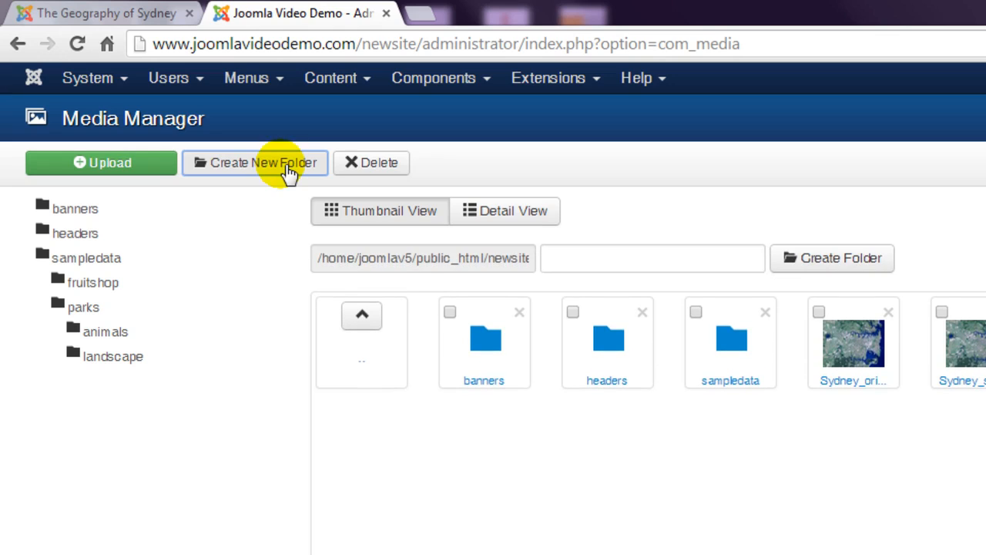
click(564, 268)
text(sydne)
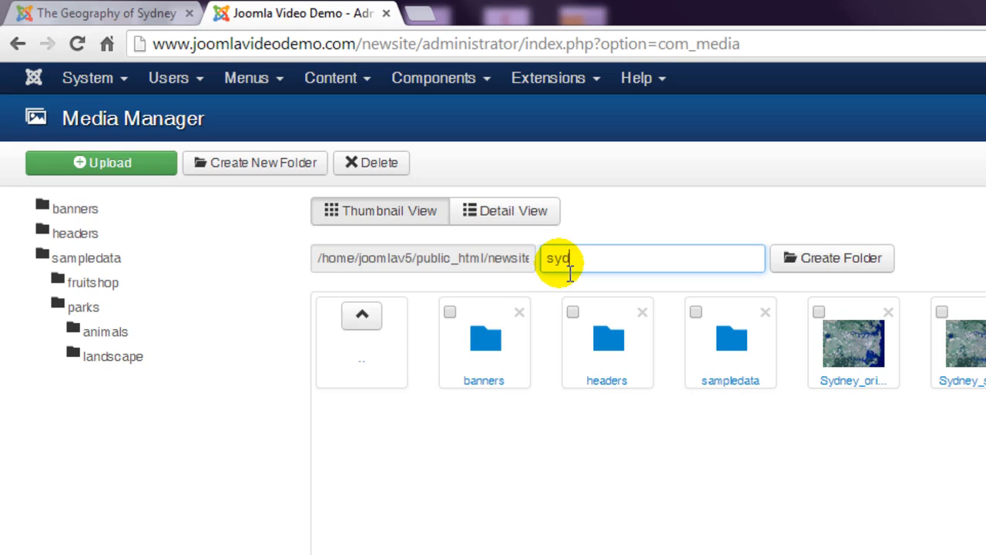
text(y)
click(849, 271)
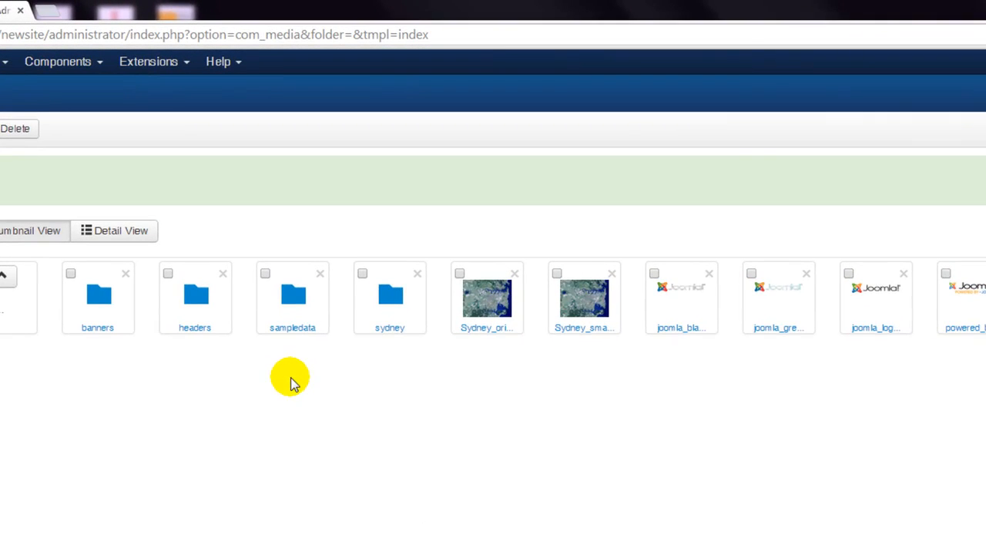
Upload Sydney_original.jpg and Sydney_small.jpg together from the Joomla folder on DATA (D:) into the sydney folder
click(391, 300)
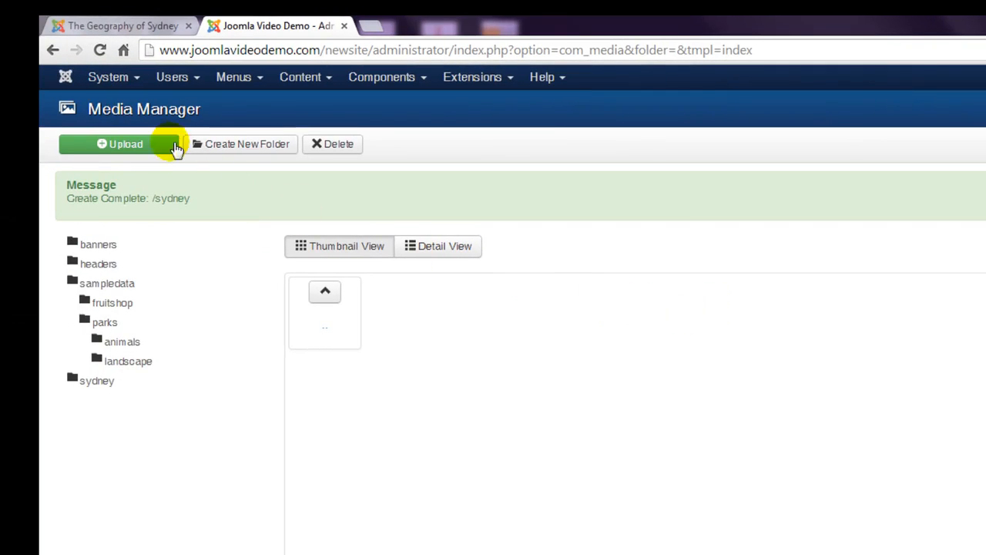
click(146, 145)
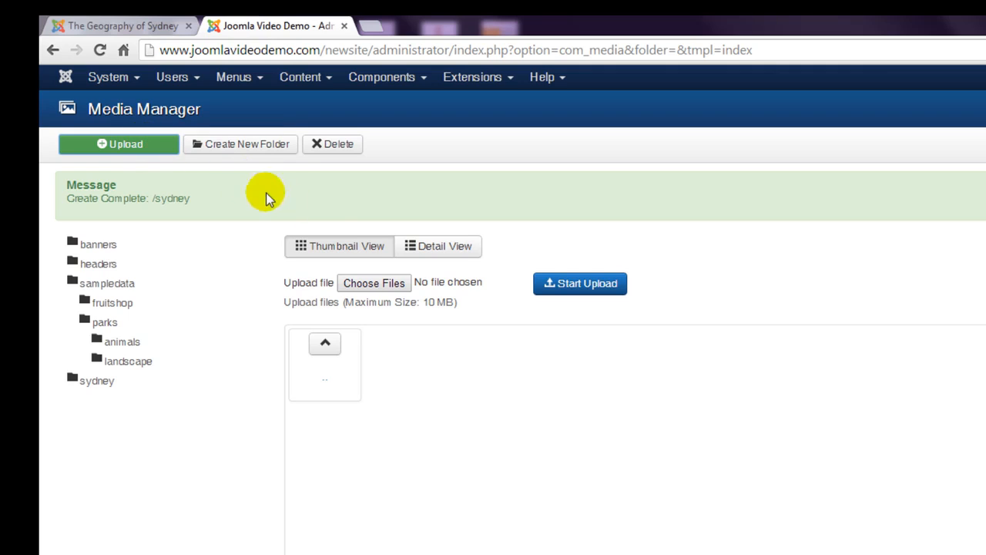
click(389, 283)
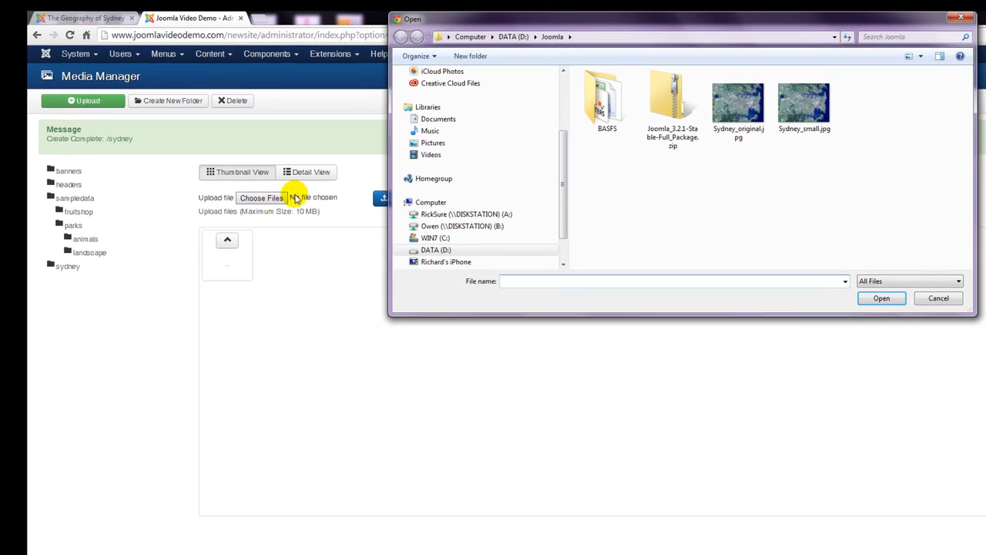
click(736, 111)
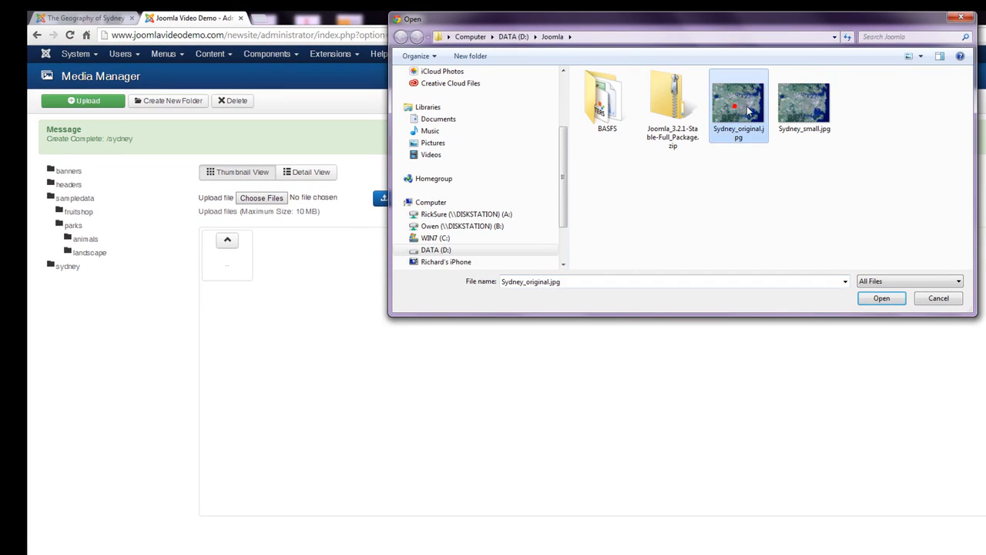
ctrl+click(798, 110)
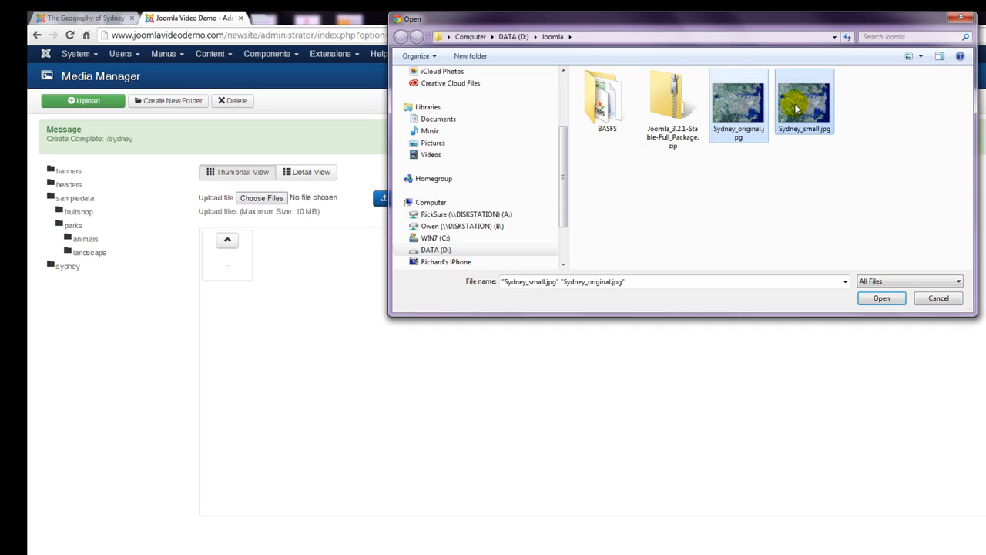
click(880, 299)
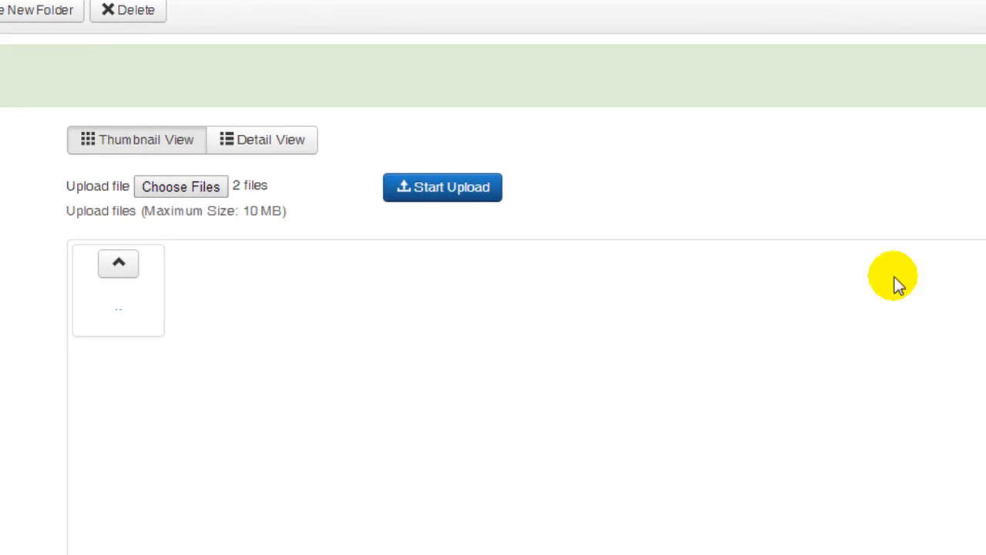
click(471, 194)
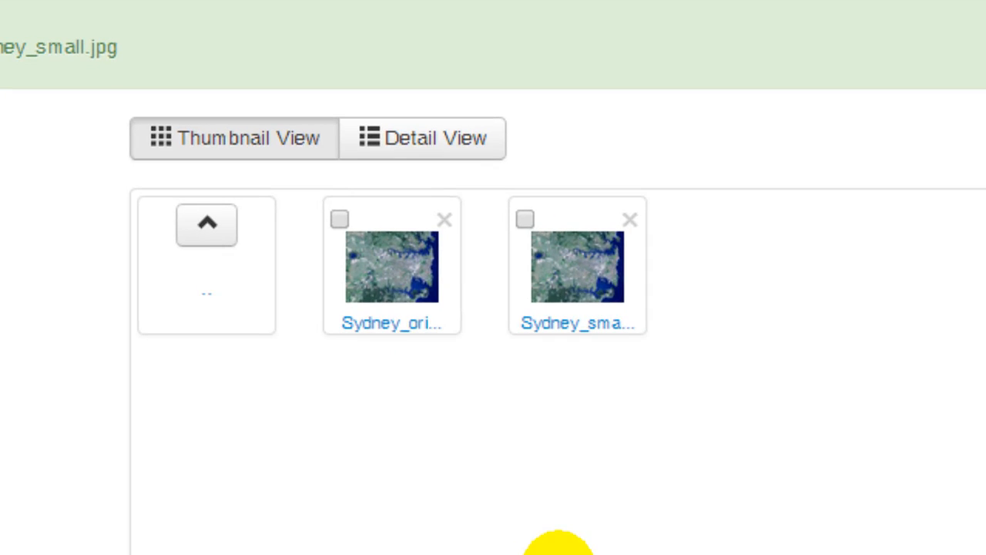
Delete Sydney_small.jpg from the sydney folder
click(630, 222)
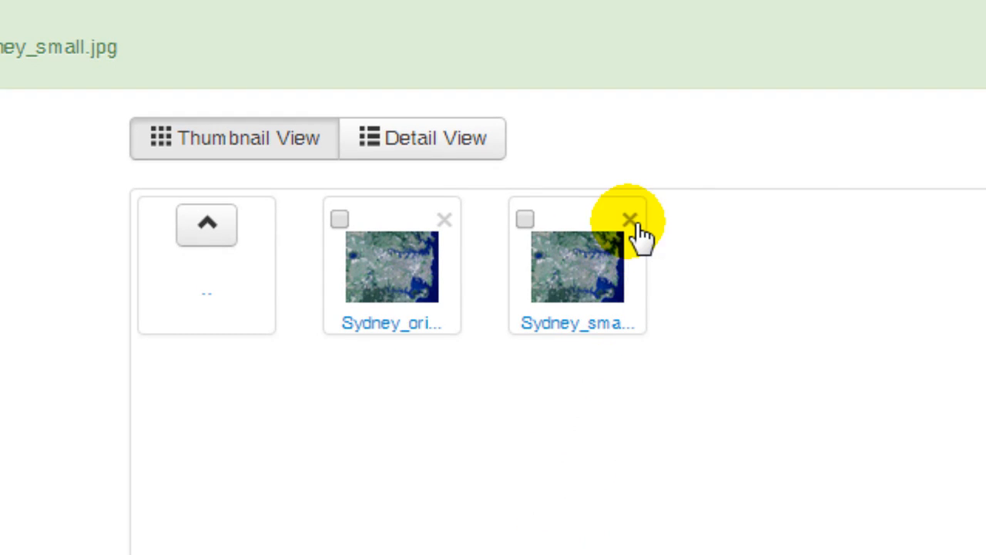